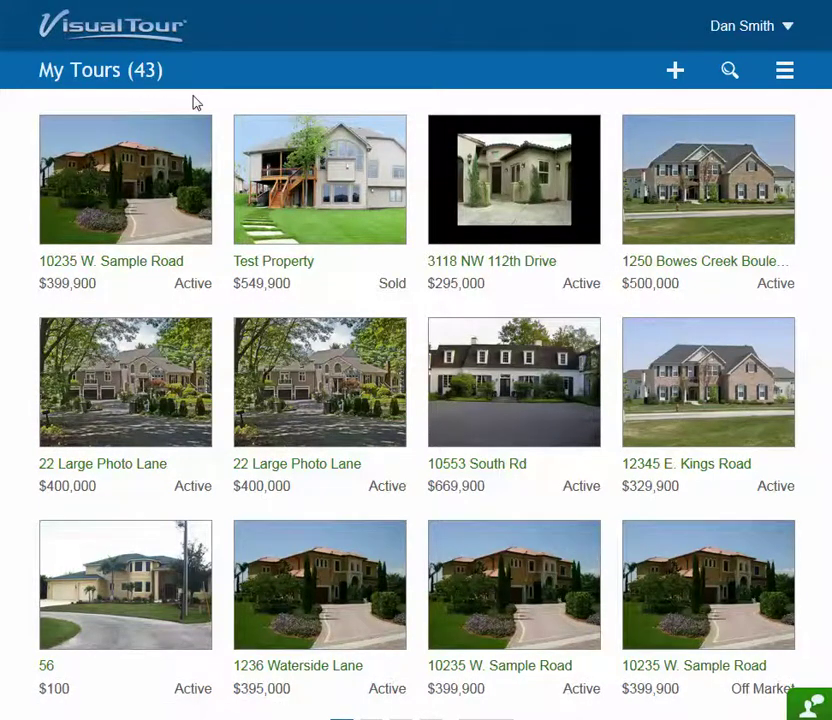
Step: Open a listing's tour dashboard from the 43-tour My Tours grid
{"action": "left_click", "coordinate": [549, 549]}
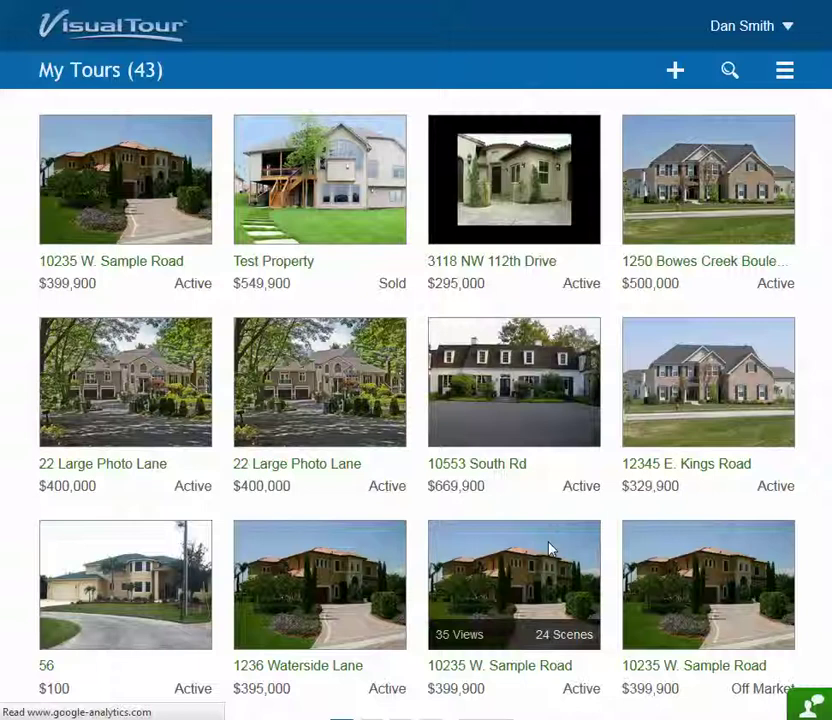
Step: Scroll the 10235 W. Sample Road dashboard down to MobileTarget Lead Capture under Marketing
{"action": "scroll", "coordinate": [552, 549], "scroll_direction": "down", "scroll_amount": 3}
{"action": "scroll", "coordinate": [549, 549], "scroll_direction": "down", "scroll_amount": 3}
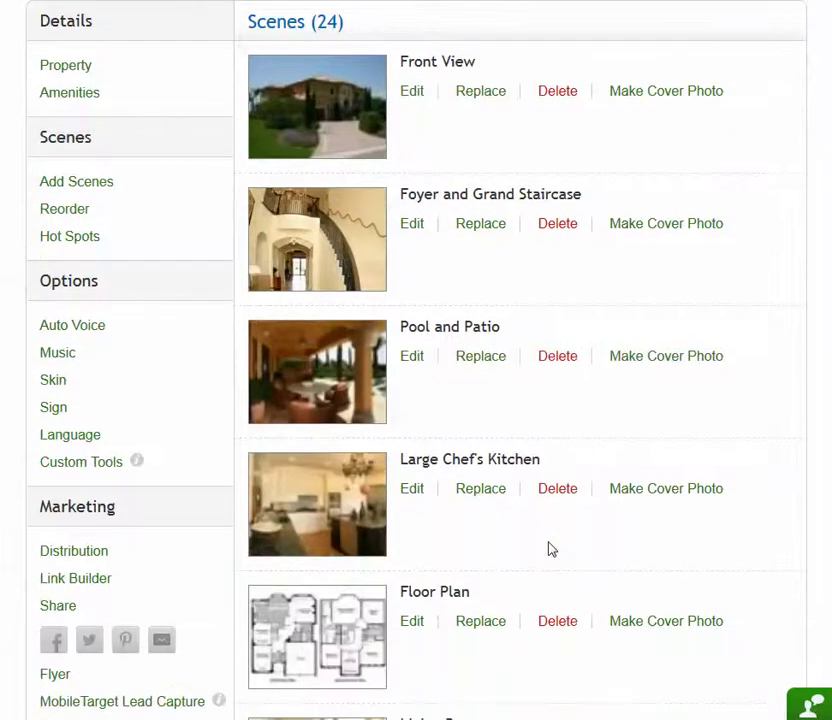
{"action": "scroll", "coordinate": [550, 550], "scroll_direction": "down", "scroll_amount": 4}
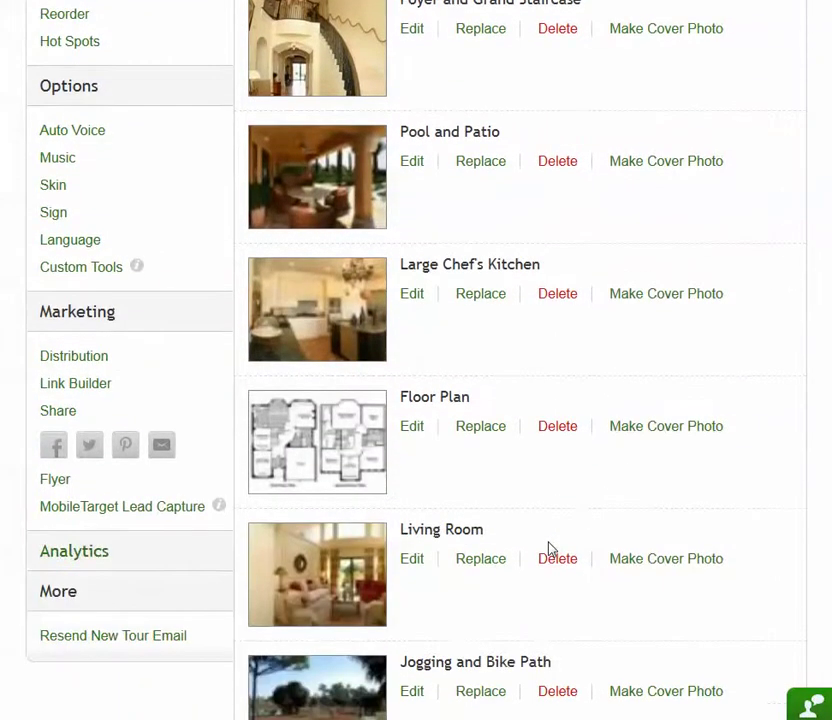
Step: Open MobileTarget Lead Capture and read its TextCode, VoiceCode and Text + Voice Bundle overview
{"action": "left_click", "coordinate": [184, 512]}
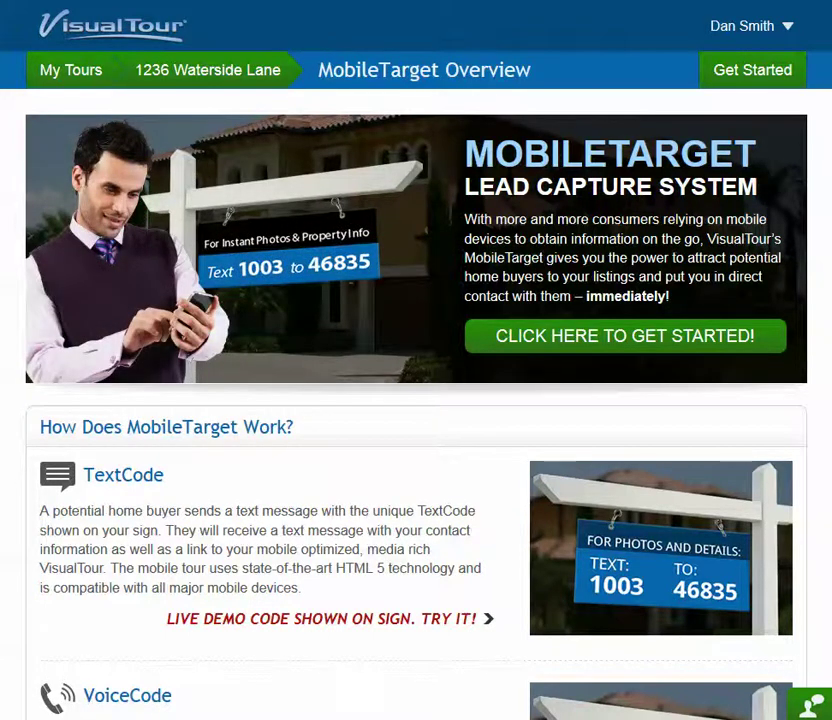
{"action": "scroll", "coordinate": [539, 297], "scroll_direction": "down", "scroll_amount": 2}
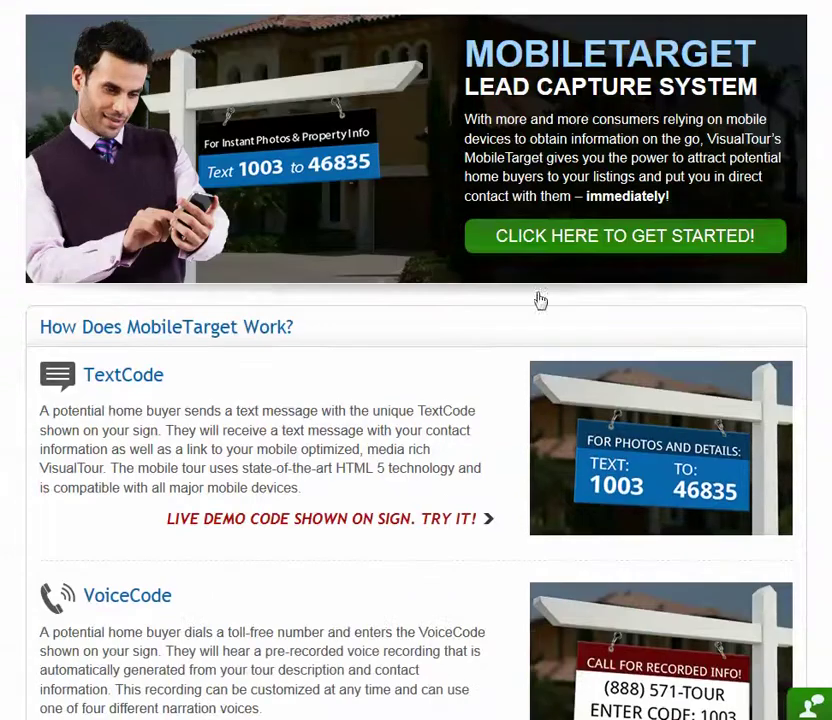
{"action": "scroll", "coordinate": [539, 297], "scroll_direction": "down", "scroll_amount": 3}
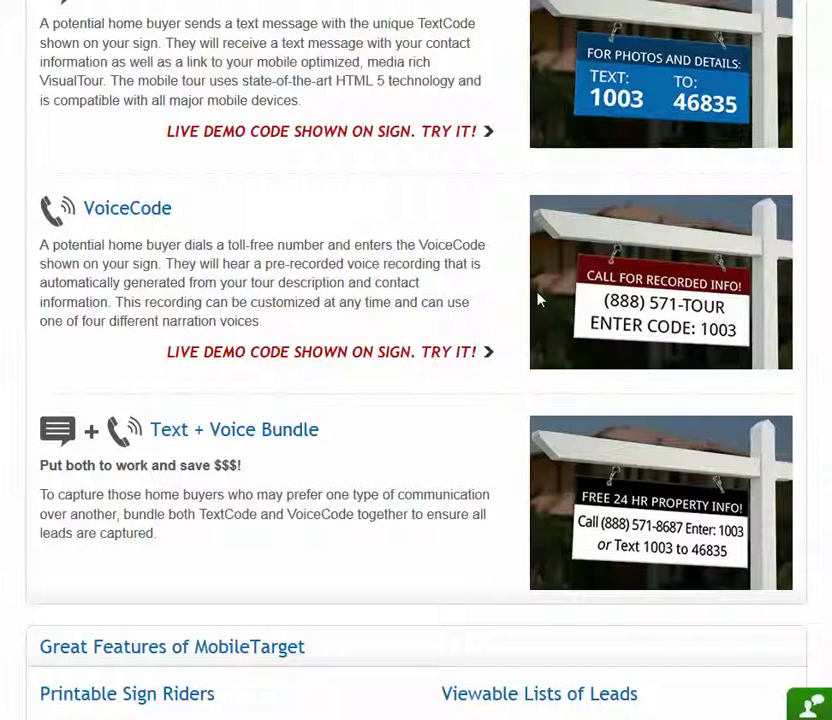
{"action": "scroll", "coordinate": [539, 300], "scroll_direction": "down", "scroll_amount": 2}
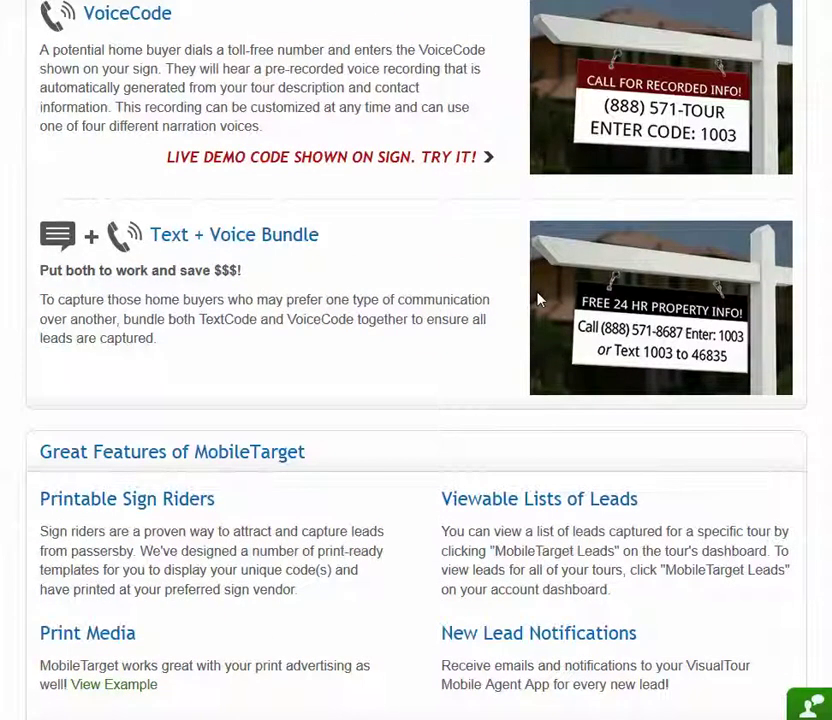
{"action": "scroll", "coordinate": [539, 300], "scroll_direction": "up", "scroll_amount": 6}
{"action": "scroll", "coordinate": [539, 298], "scroll_direction": "up", "scroll_amount": 1}
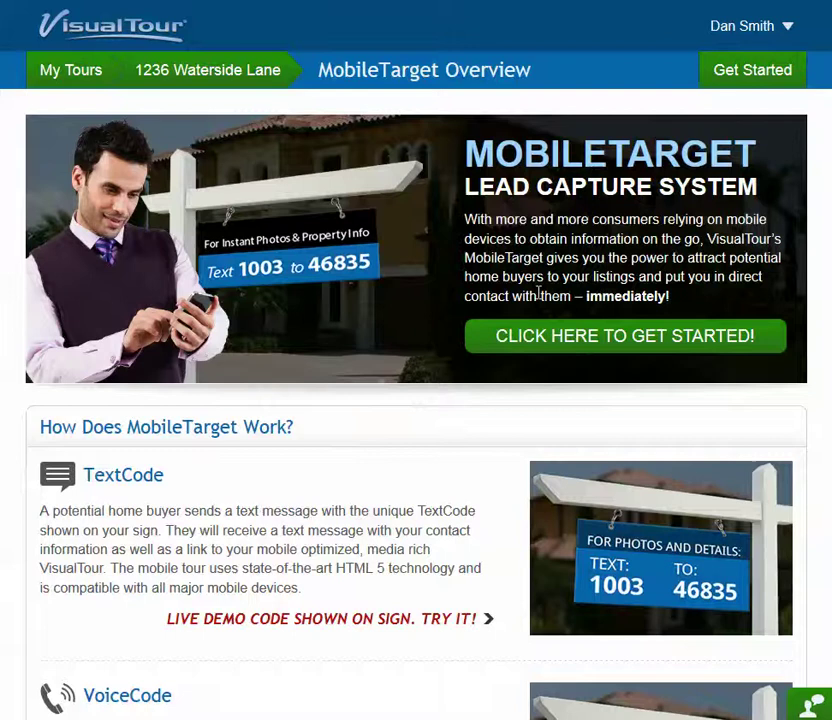
Step: Choose the Text+Voice Bundle with no sign riders and take it to checkout at $0.00
{"action": "left_click", "coordinate": [735, 80]}
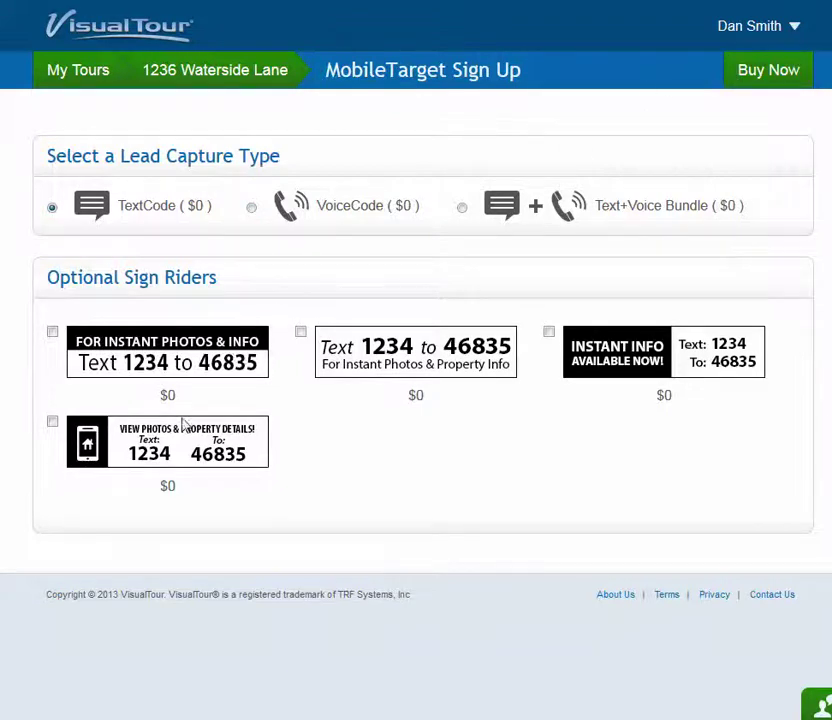
{"action": "left_click", "coordinate": [253, 209]}
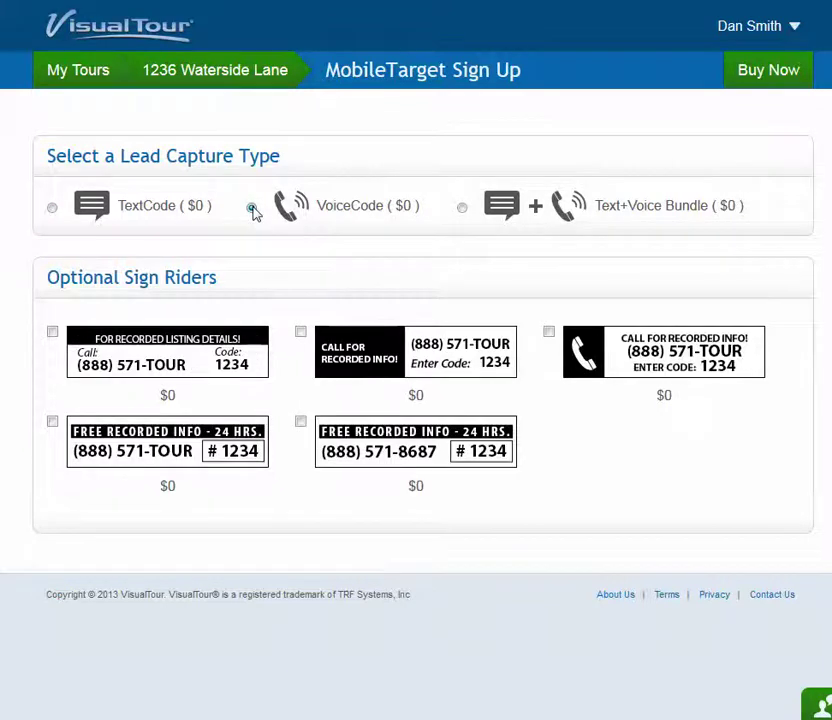
{"action": "left_click", "coordinate": [464, 210]}
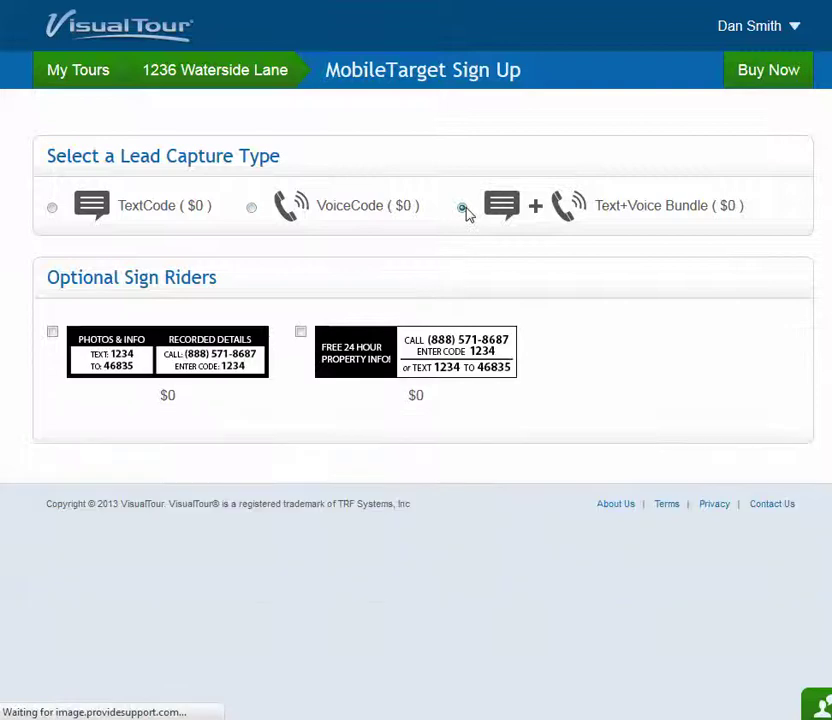
{"action": "left_click", "coordinate": [252, 208]}
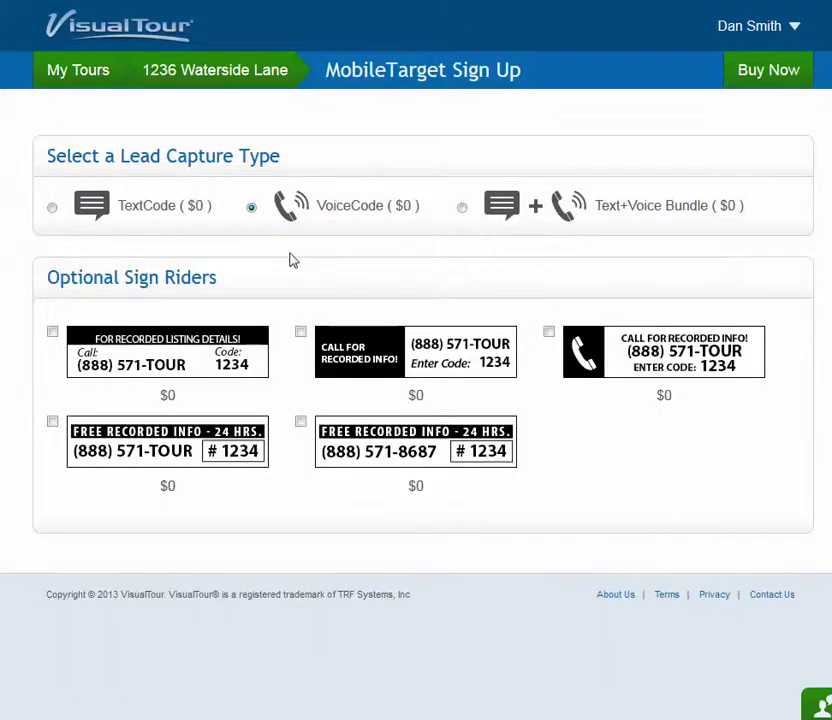
{"action": "left_click", "coordinate": [463, 209]}
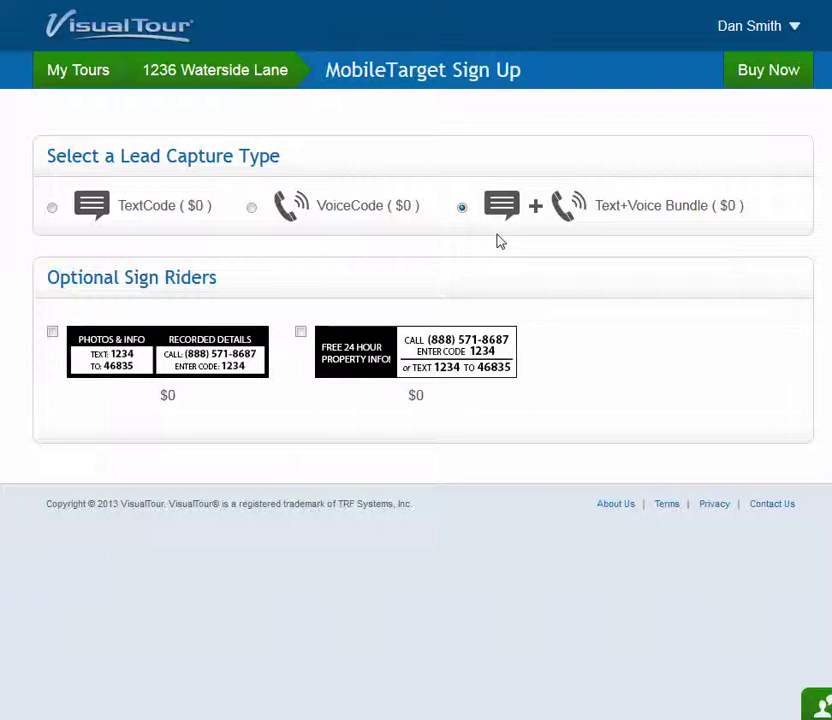
{"action": "left_click", "coordinate": [755, 76]}
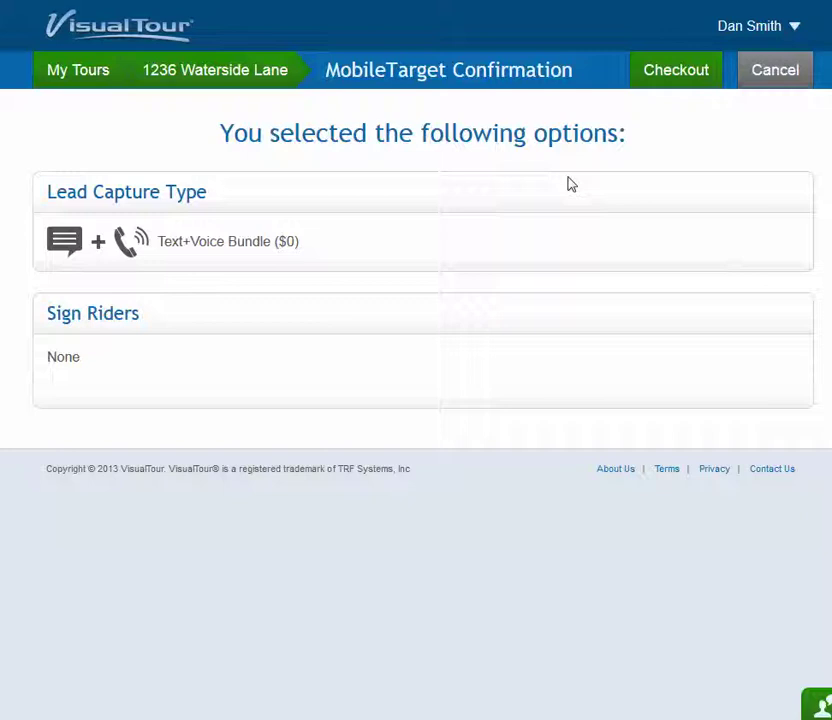
{"action": "left_click", "coordinate": [676, 70]}
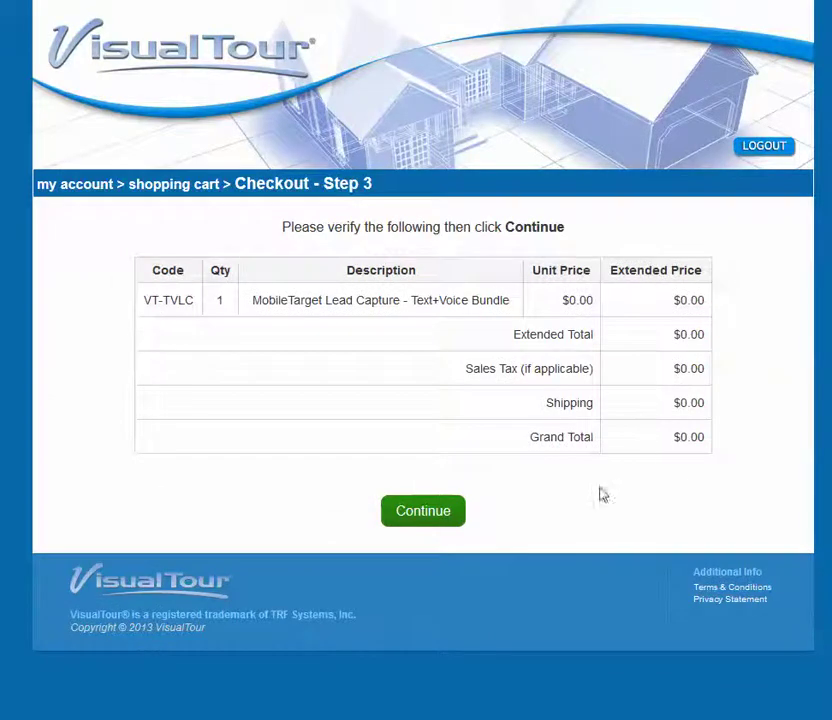
Step: Accept the cart and review the prefilled Step 4 billing form
{"action": "left_click", "coordinate": [430, 515]}
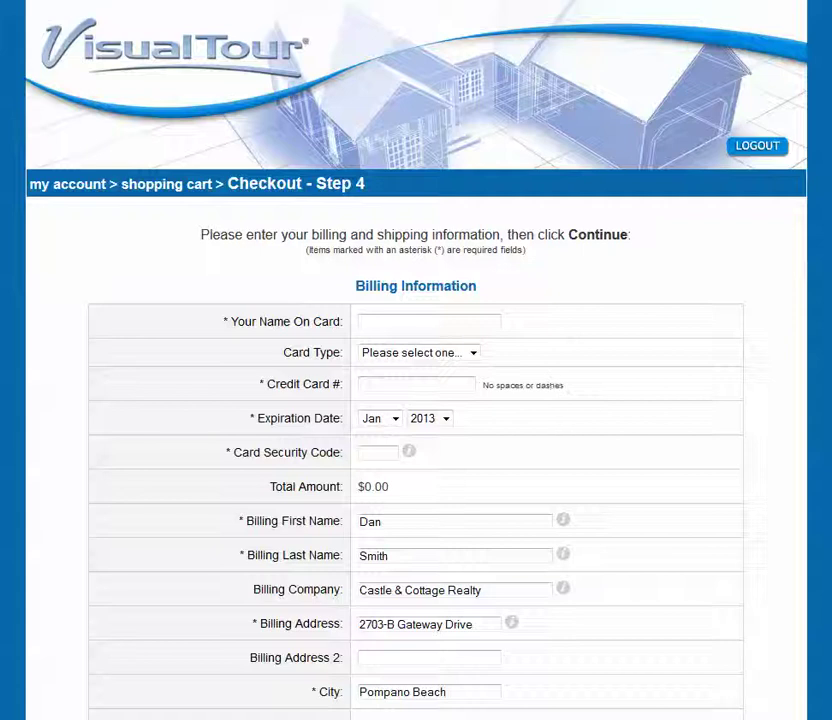
{"action": "scroll", "coordinate": [416, 360], "scroll_direction": "down", "scroll_amount": 5}
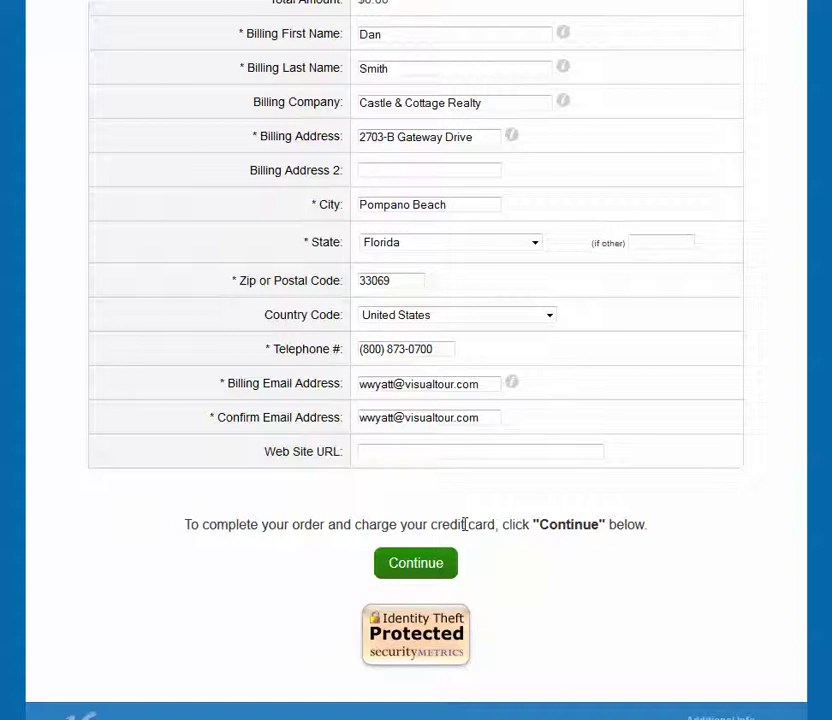
{"action": "left_click", "coordinate": [435, 566]}
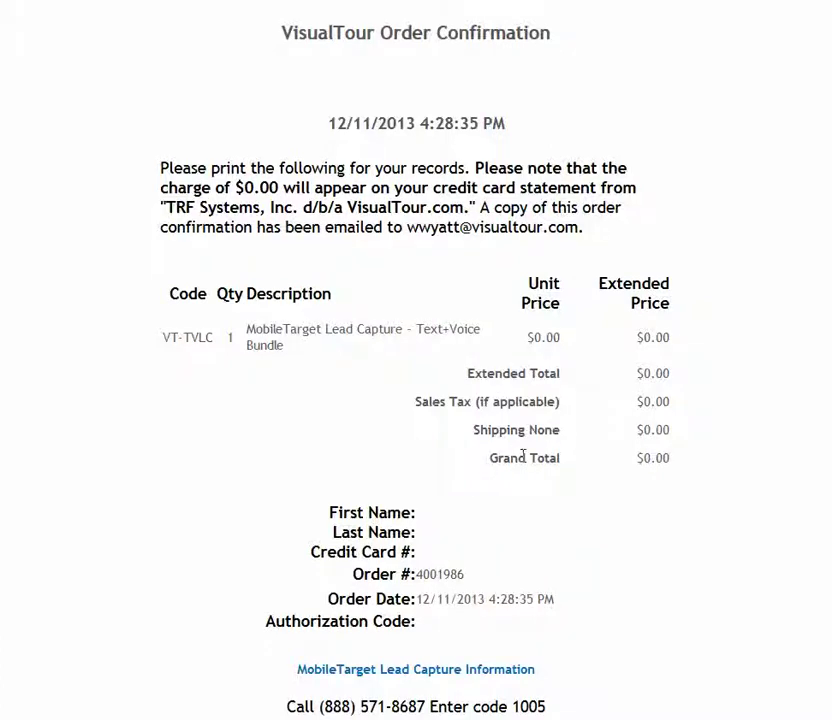
{"action": "scroll", "coordinate": [526, 453], "scroll_direction": "down", "scroll_amount": 2}
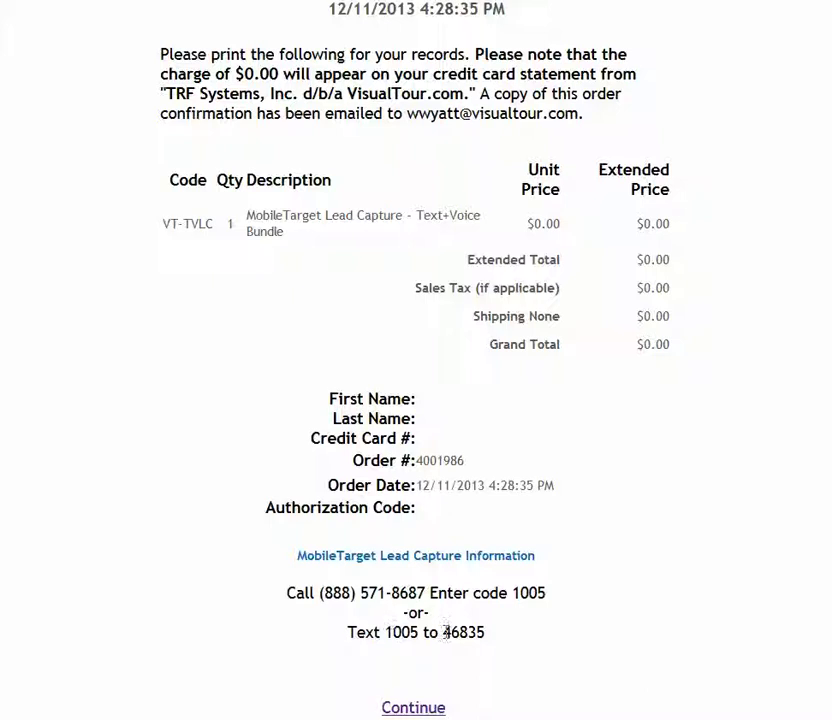
{"action": "left_click_drag", "start_coordinate": [443, 632], "coordinate": [482, 631]}
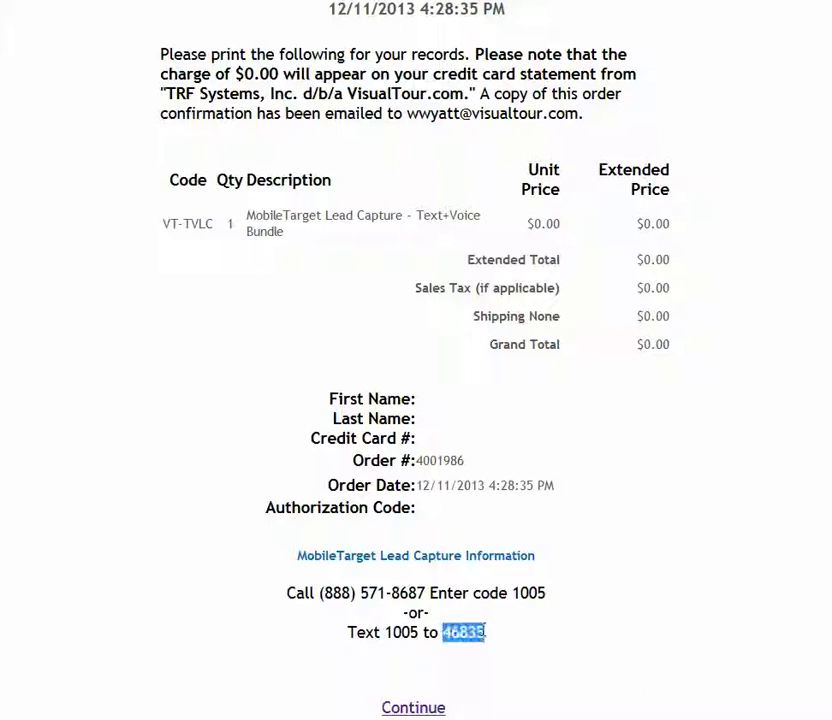
{"action": "left_click", "coordinate": [506, 640]}
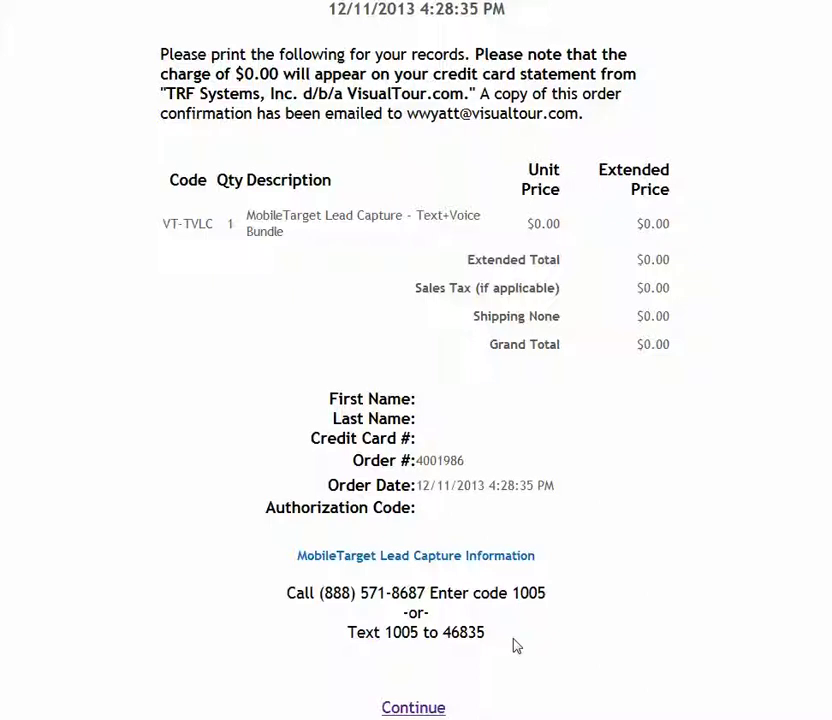
{"action": "left_click", "coordinate": [413, 707]}
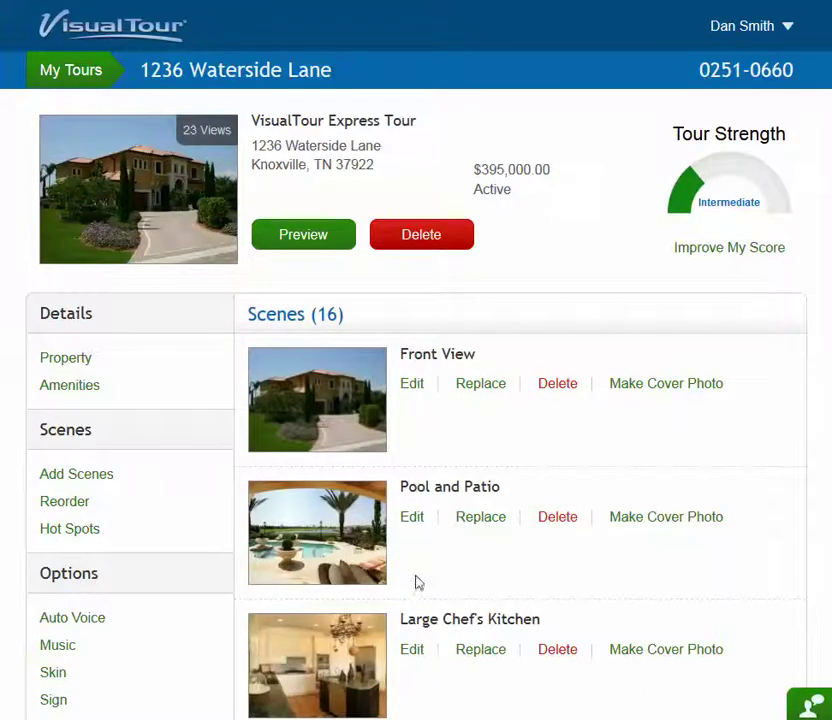
{"action": "scroll", "coordinate": [421, 516], "scroll_direction": "down", "scroll_amount": 5}
{"action": "scroll", "coordinate": [420, 515], "scroll_direction": "down", "scroll_amount": 1}
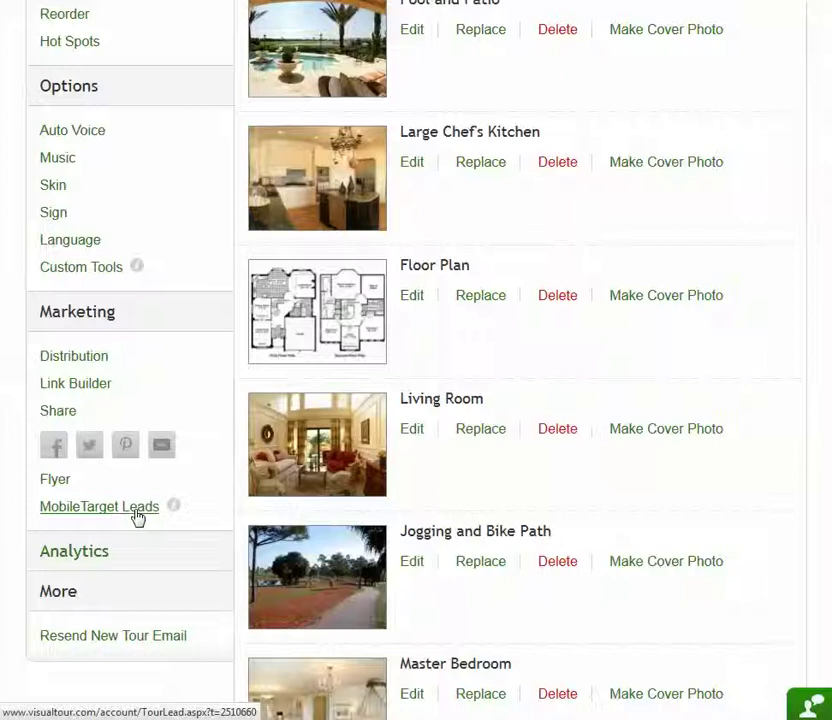
{"action": "scroll", "coordinate": [200, 496], "scroll_direction": "up", "scroll_amount": 5}
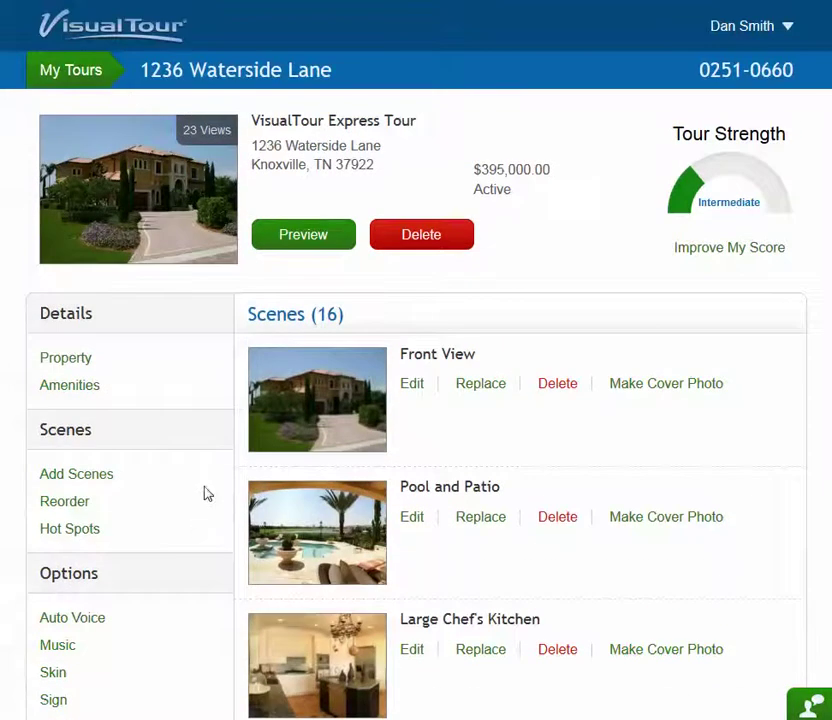
{"action": "left_click", "coordinate": [47, 70]}
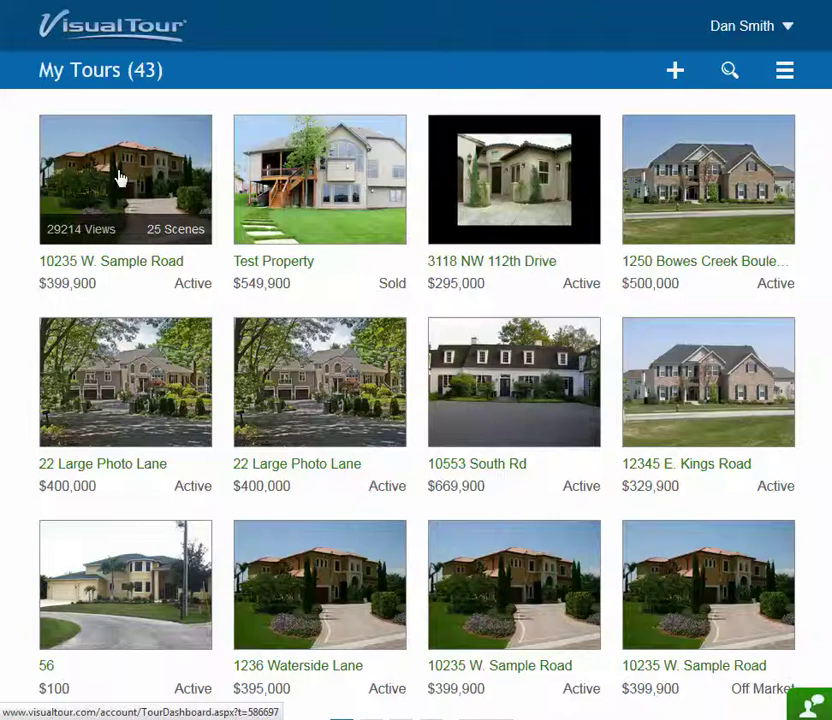
{"action": "left_click", "coordinate": [118, 177]}
{"action": "scroll", "coordinate": [137, 270], "scroll_direction": "down", "scroll_amount": 6}
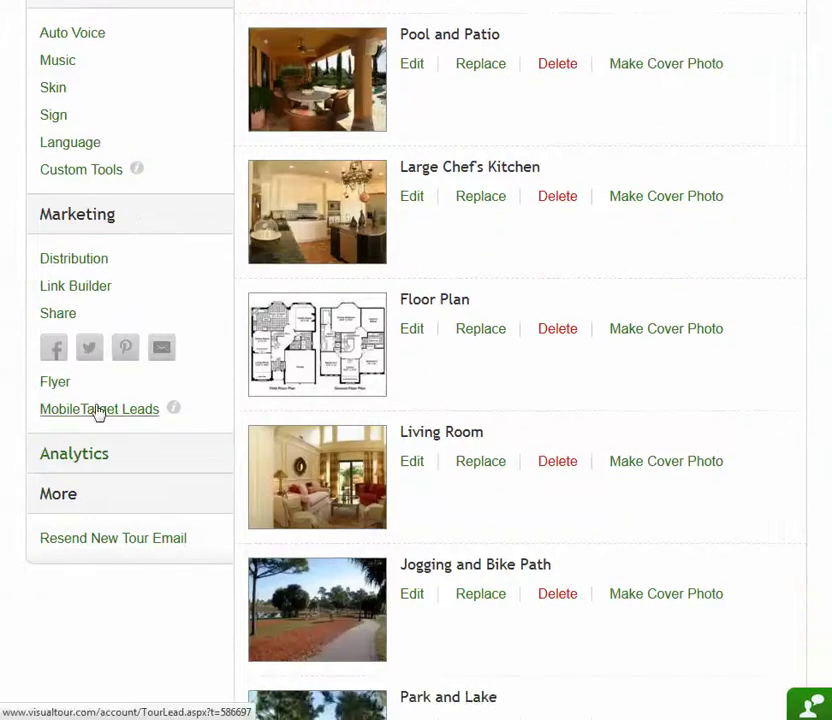
{"action": "left_click", "coordinate": [98, 411]}
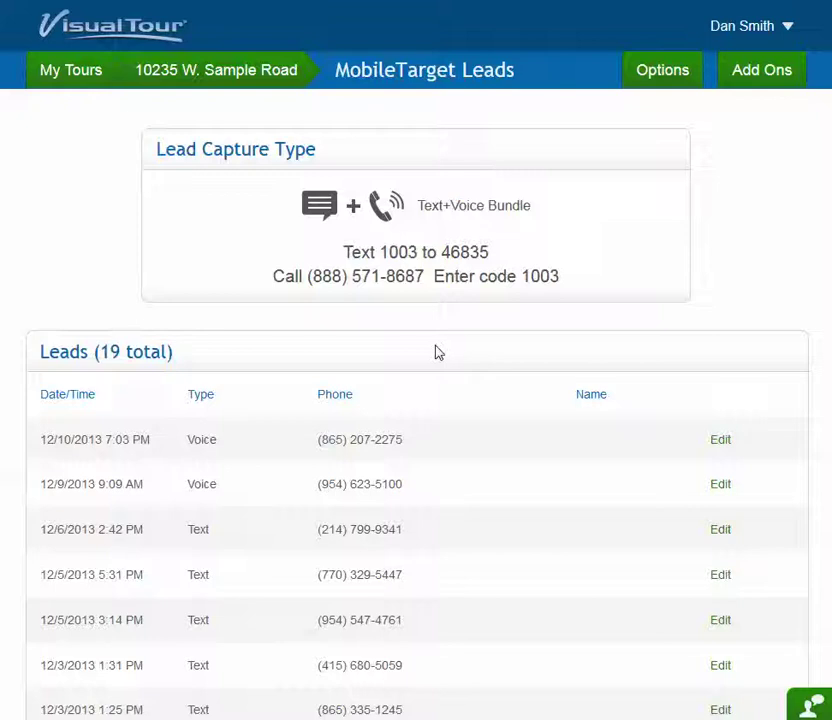
{"action": "scroll", "coordinate": [437, 352], "scroll_direction": "down", "scroll_amount": 1}
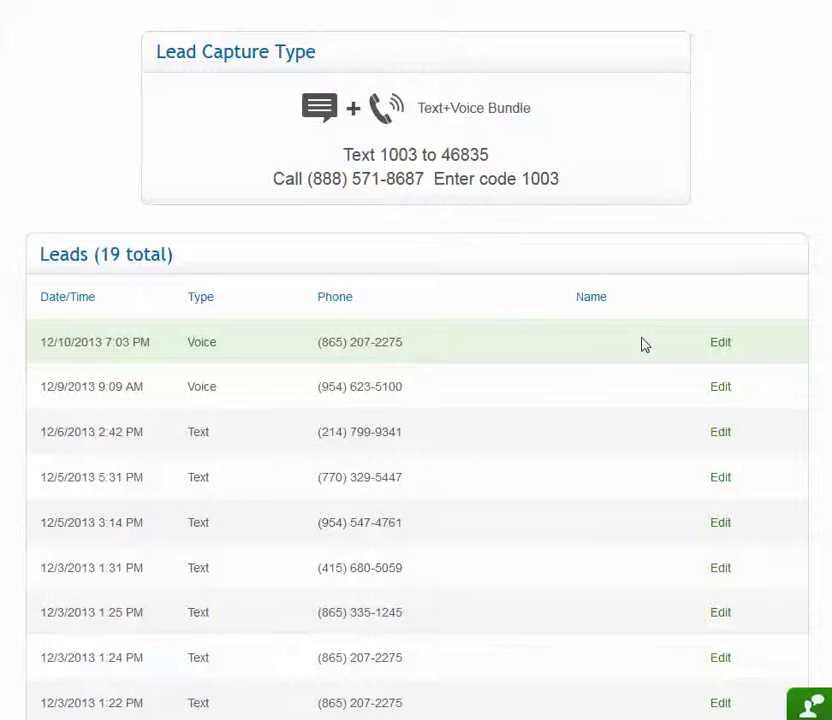
{"action": "left_click", "coordinate": [722, 345]}
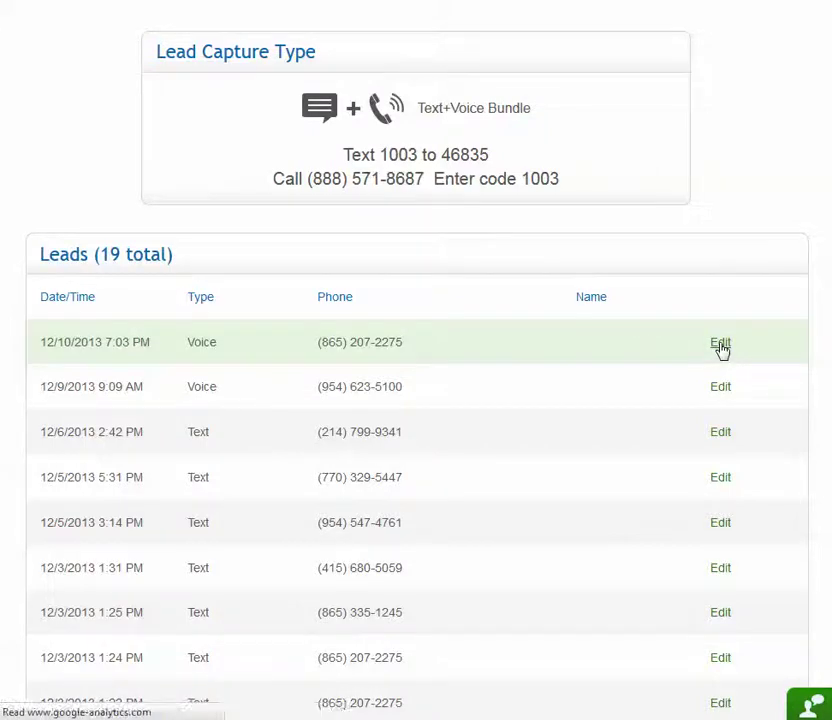
Step: Enter the contact's name for the 12/10/2013 7:03 PM voice lead and save it
{"action": "left_click", "coordinate": [369, 166]}
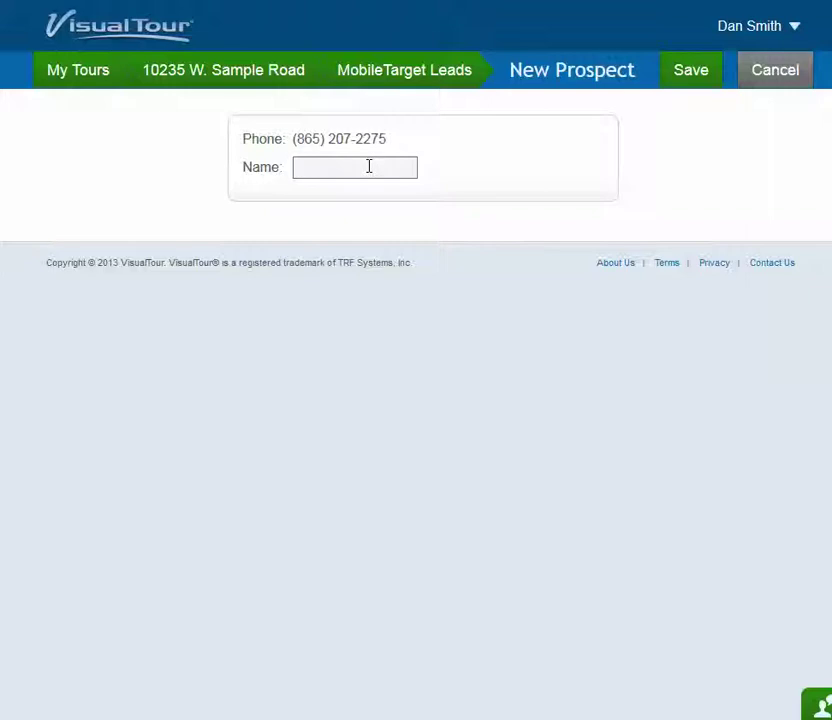
{"action": "type", "text": "John Doe"}
{"action": "left_click", "coordinate": [687, 80]}
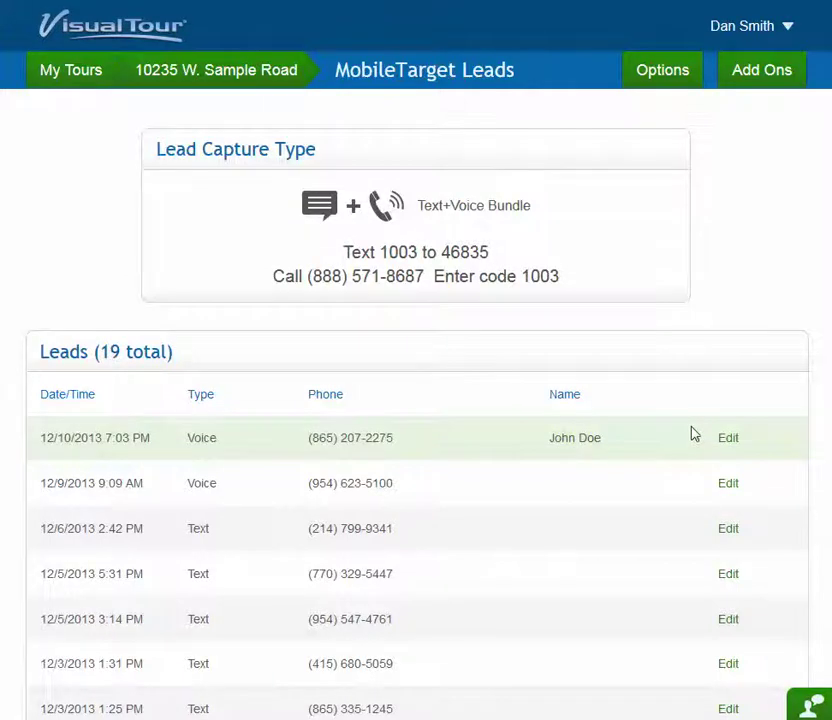
{"action": "scroll", "coordinate": [676, 514], "scroll_direction": "down", "scroll_amount": 5}
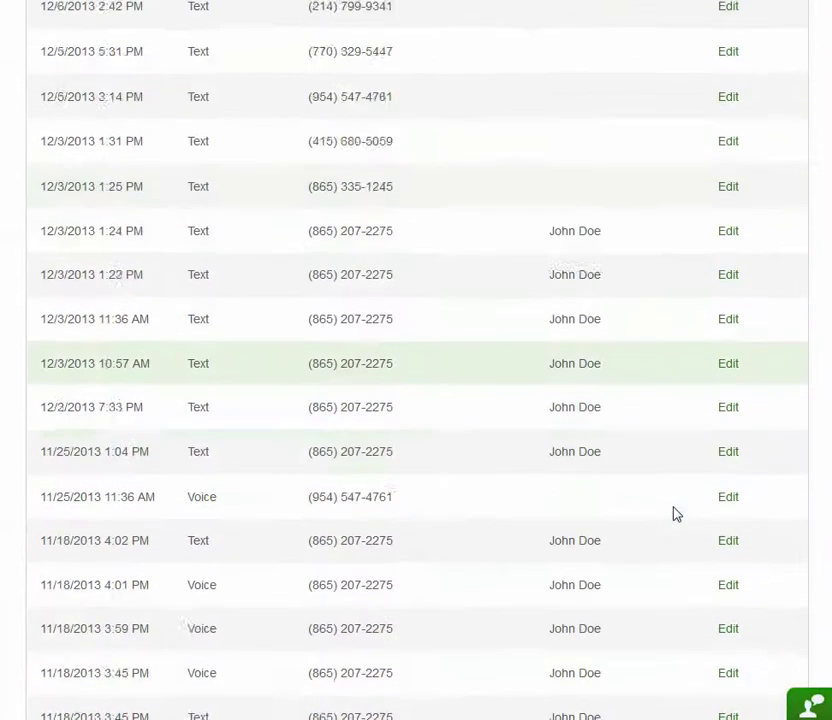
{"action": "scroll", "coordinate": [676, 514], "scroll_direction": "down", "scroll_amount": 3}
{"action": "scroll", "coordinate": [676, 514], "scroll_direction": "up", "scroll_amount": 8}
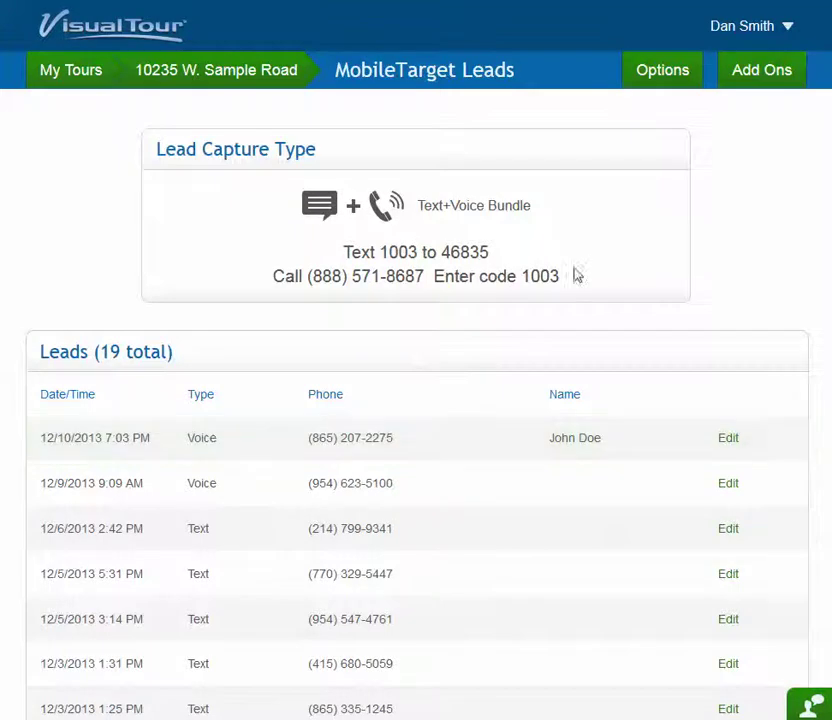
Step: Keep email notification and the US English Female voice, preview the narration, and save the options
{"action": "left_click", "coordinate": [661, 83]}
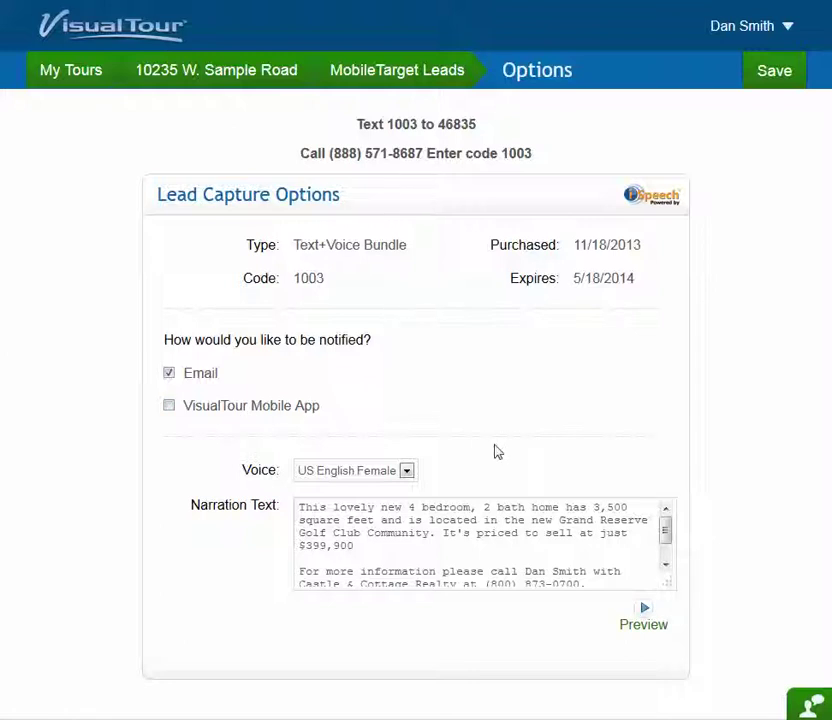
{"action": "left_click", "coordinate": [408, 471]}
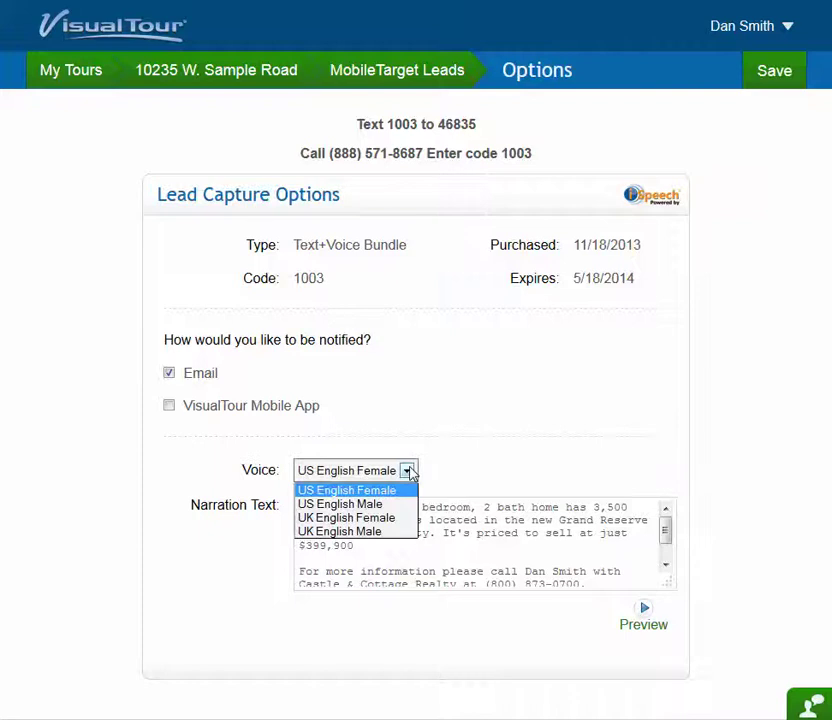
{"action": "left_click", "coordinate": [410, 473]}
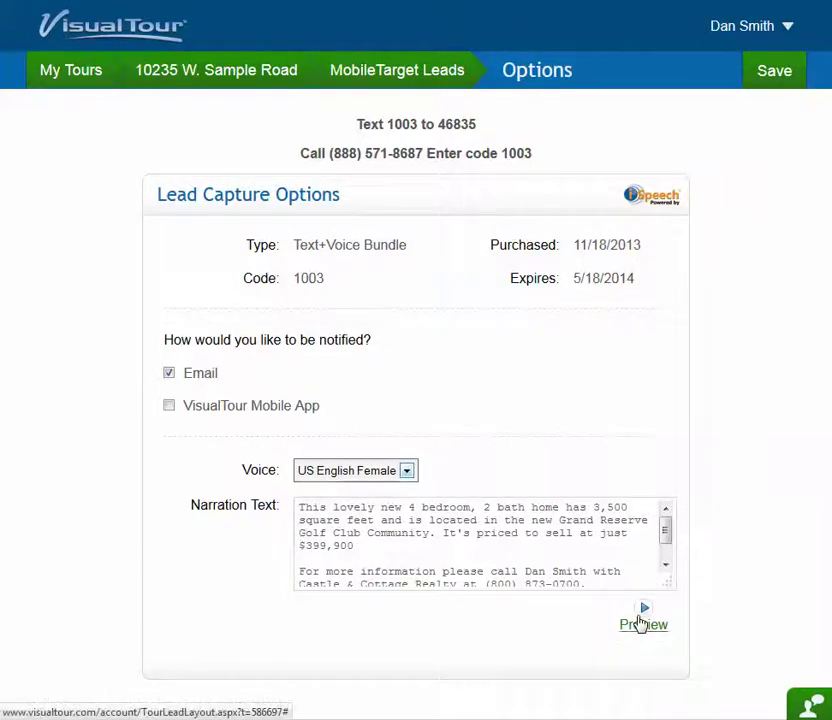
{"action": "left_click", "coordinate": [521, 557]}
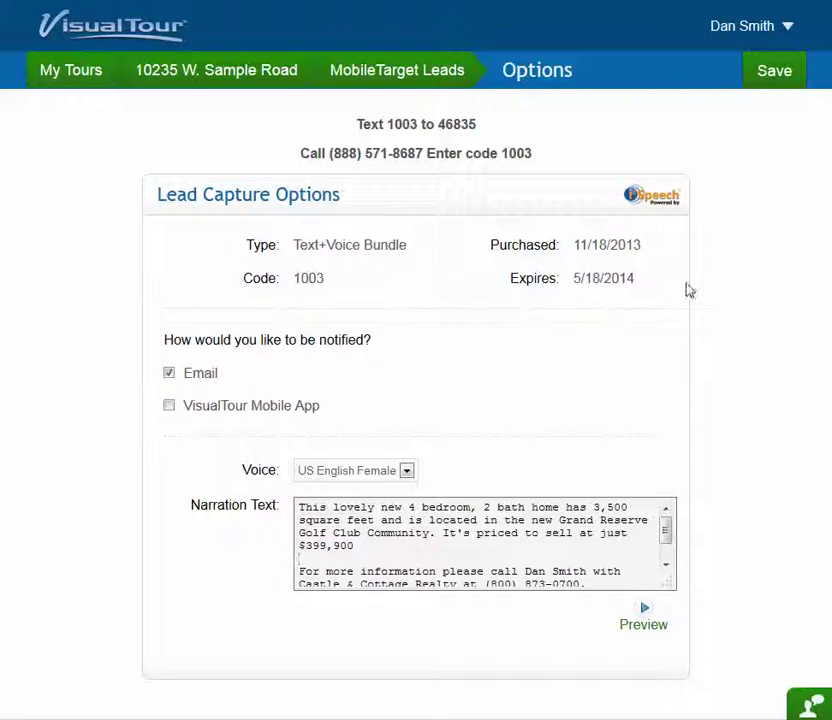
{"action": "left_click", "coordinate": [780, 70]}
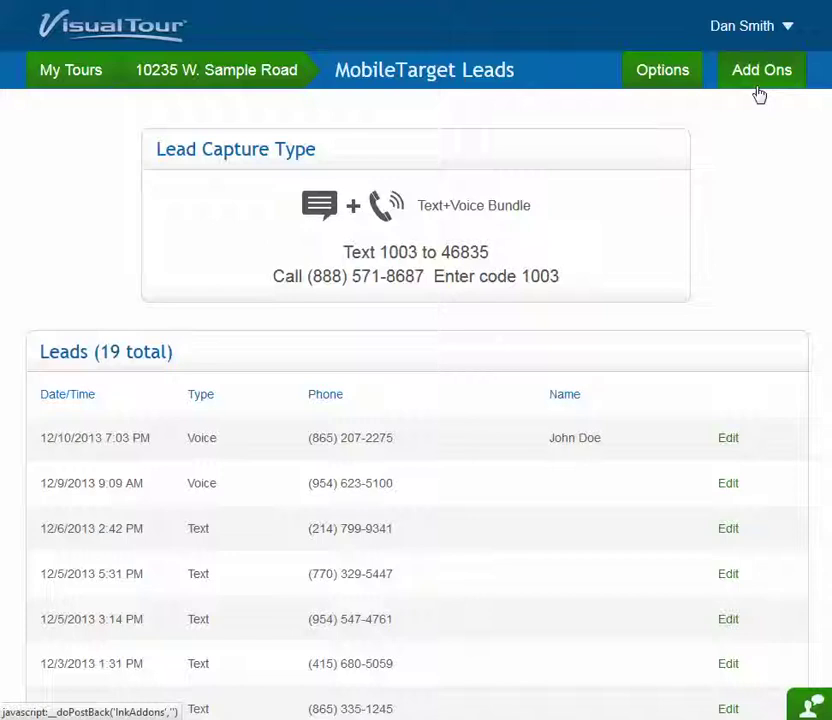
Step: Browse the $0 text and voice sign riders, then try continuing without one and dismiss the select-an-item warning
{"action": "left_click", "coordinate": [760, 93]}
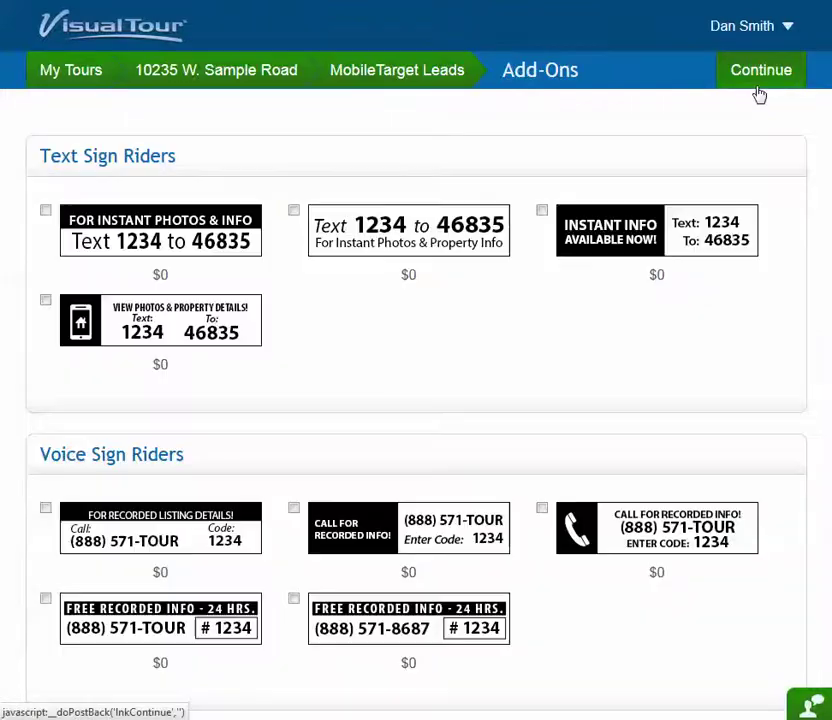
{"action": "scroll", "coordinate": [293, 270], "scroll_direction": "down", "scroll_amount": 3}
{"action": "scroll", "coordinate": [295, 270], "scroll_direction": "up", "scroll_amount": 3}
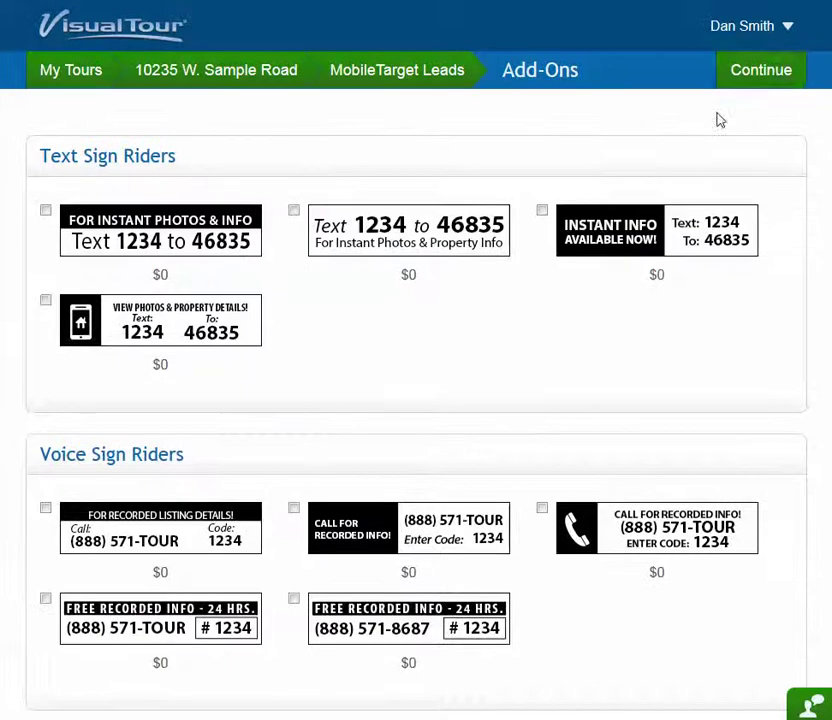
{"action": "left_click", "coordinate": [776, 78]}
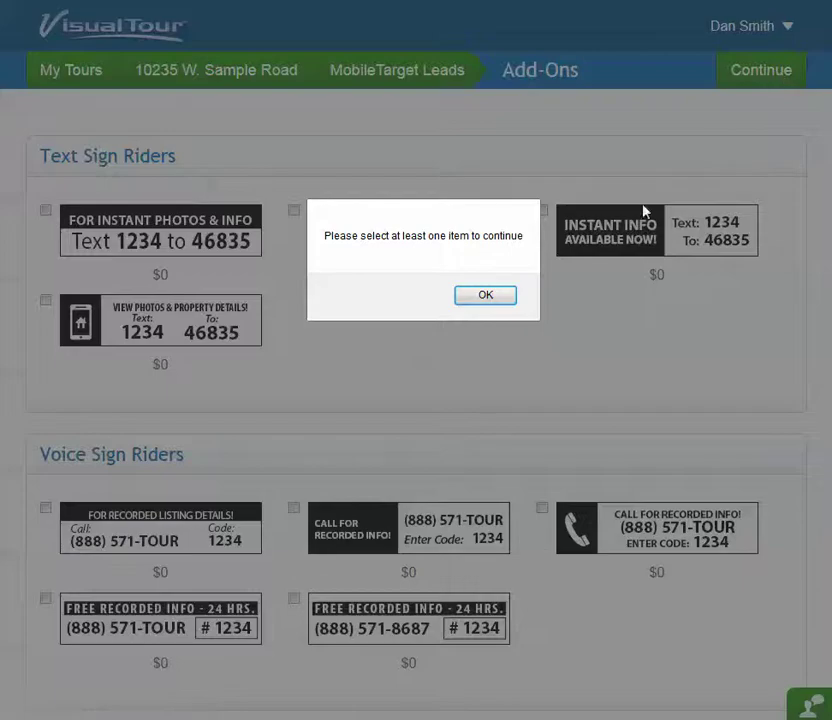
{"action": "left_click", "coordinate": [503, 298]}
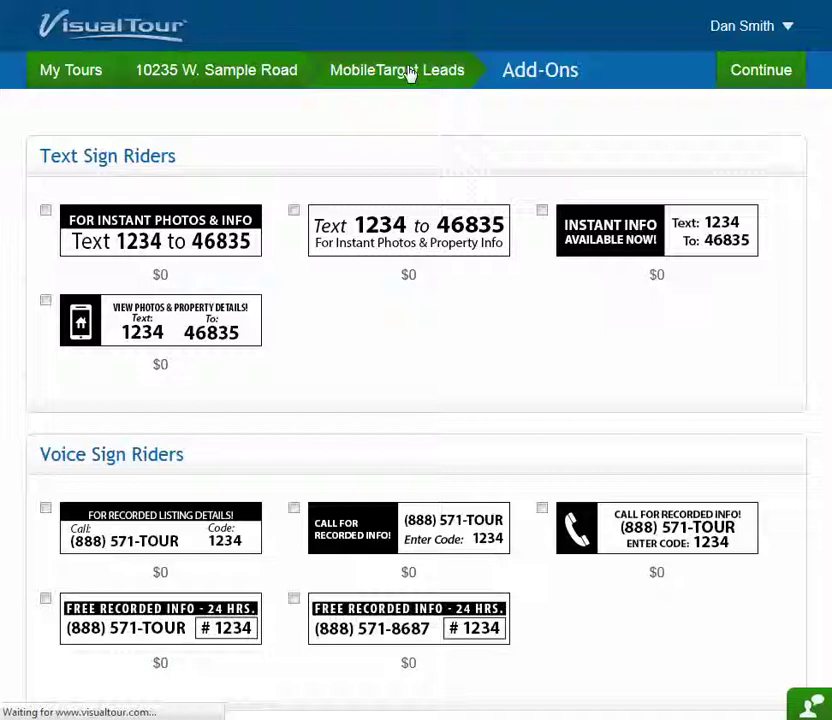
Step: Go back to the tour's MobileTarget Leads page via the breadcrumb
{"action": "left_click", "coordinate": [410, 74]}
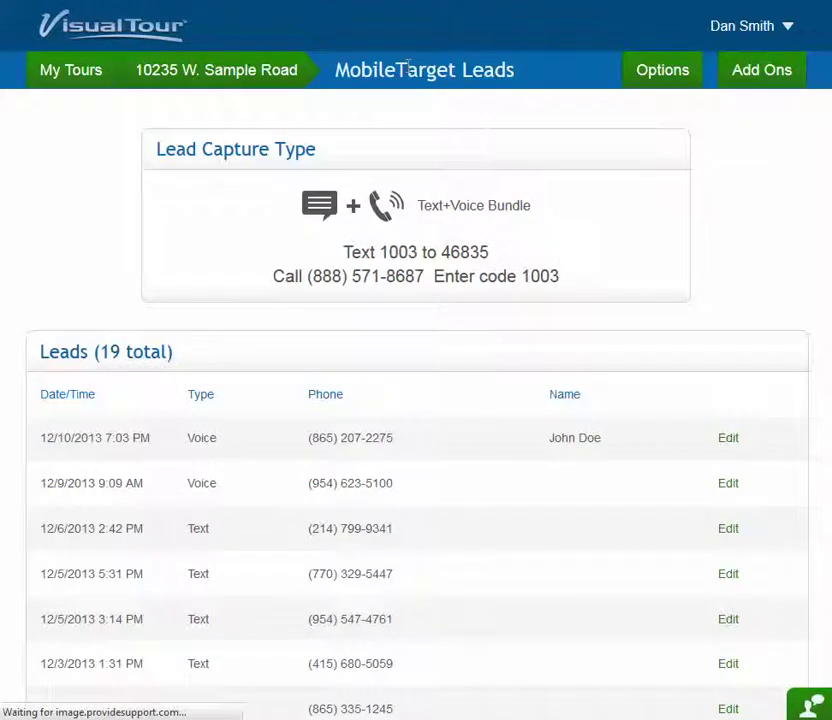